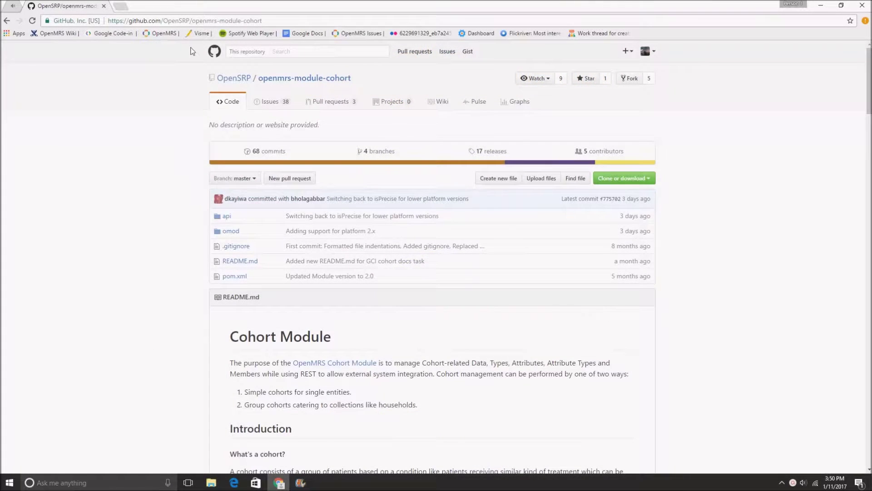
# Step: Download the openmrs-module-cohort repository from its GitHub page as a ZIP archive
pyautogui.click(253, 22)
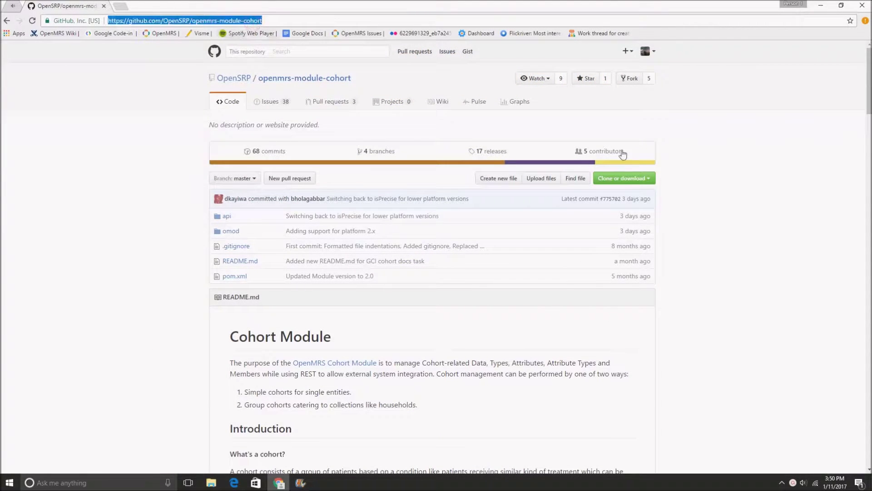
pyautogui.click(626, 178)
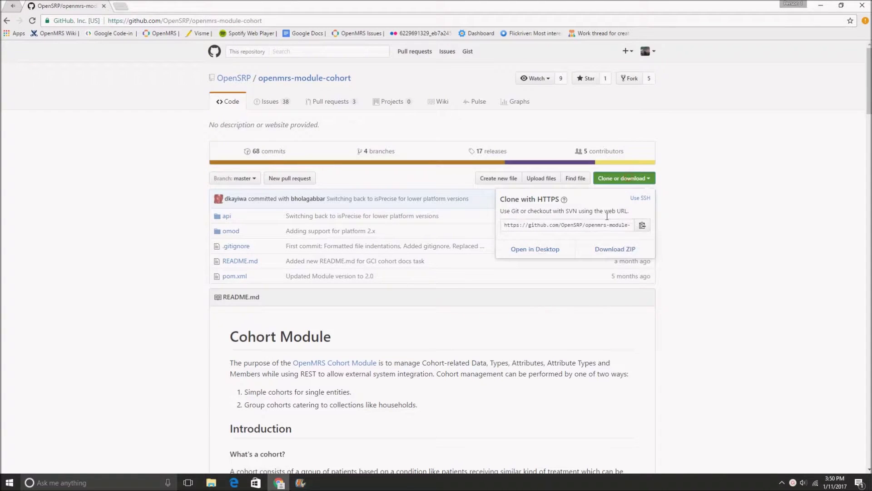
pyautogui.click(621, 248)
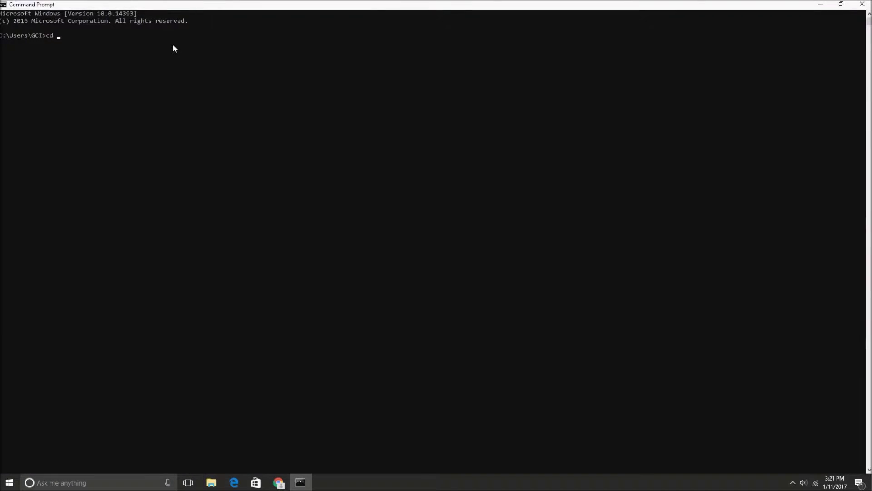
# Step: Change into the openmrs-module-cohort folder and run mvn clean install until BUILD SUCCESS
pyautogui.write('openmrs-module-cohort')
pyautogui.press('Return')
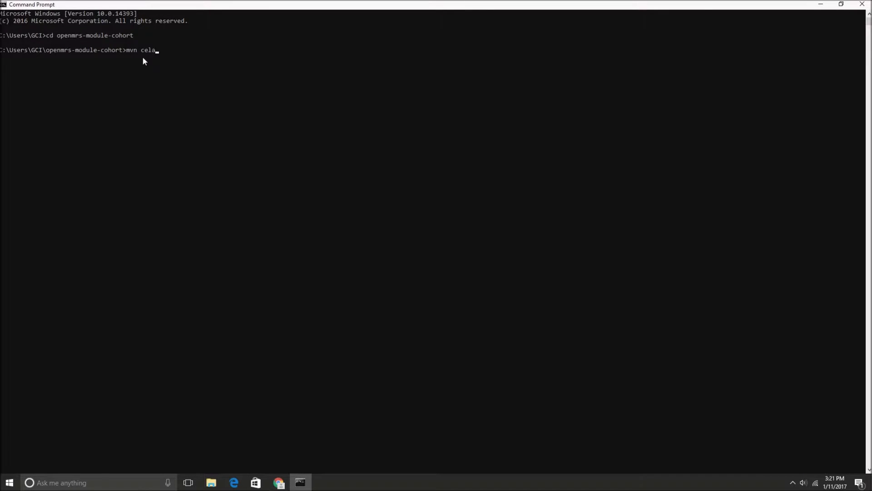
pyautogui.write('mvn clean install')
pyautogui.press('Return')
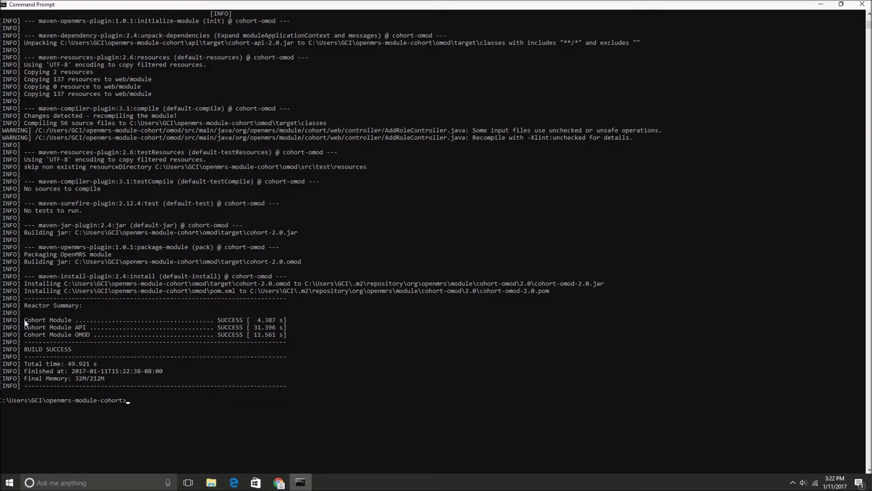
pyautogui.moveTo(24, 319); pyautogui.dragTo(328, 378)
pyautogui.click(295, 357)
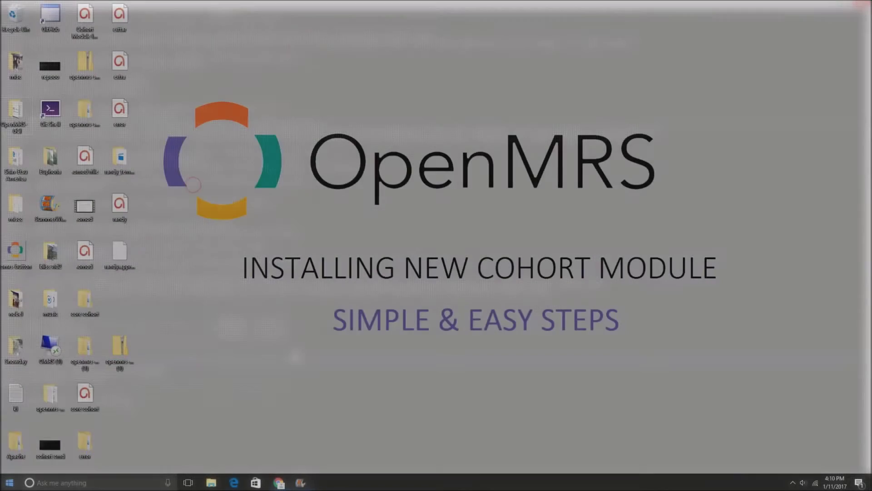
# Step: Search for .omod and open the folder containing cohort-2.0.omod
pyautogui.press('super')
pyautogui.write('.')
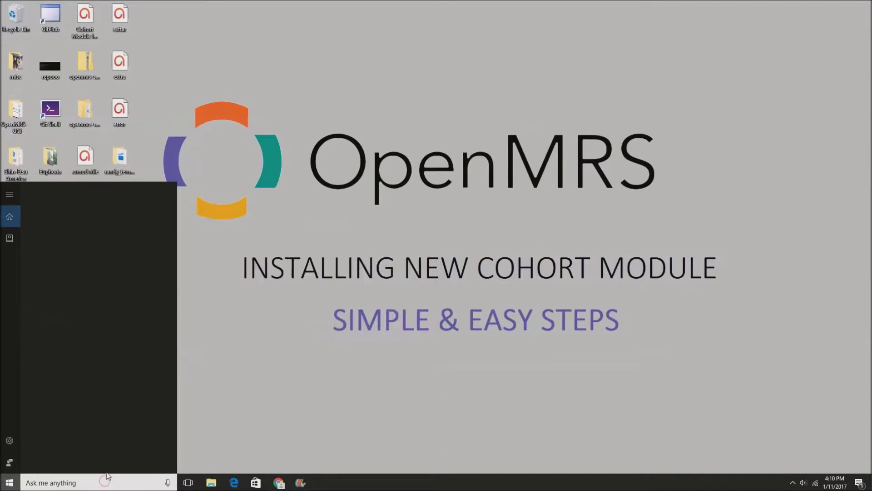
pyautogui.write('omod')
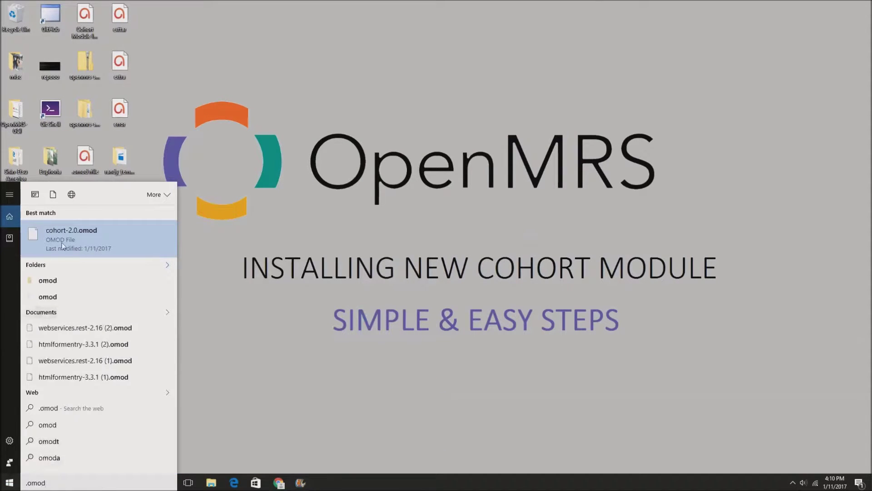
pyautogui.rightClick(76, 241)
pyautogui.click(95, 244)
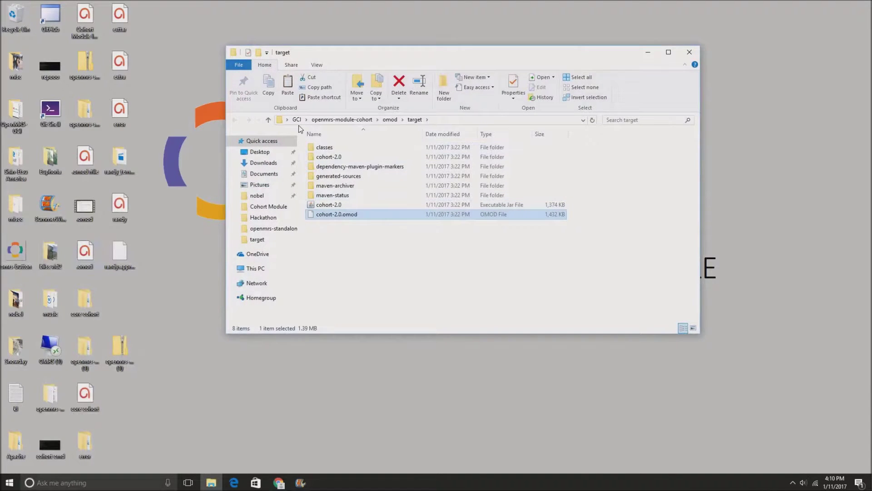
# Step: Move the openmrs-module-cohort folder from the GCI user folder to the desktop
pyautogui.click(298, 121)
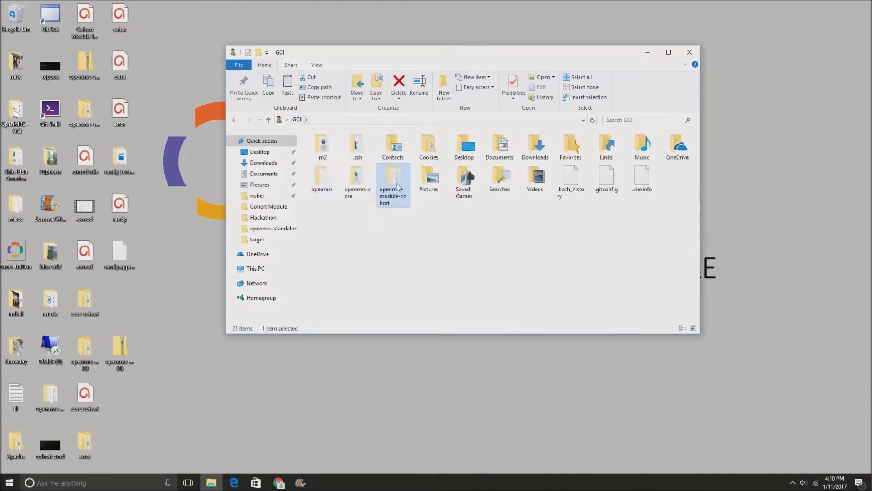
pyautogui.rightClick(398, 185)
pyautogui.click(417, 320)
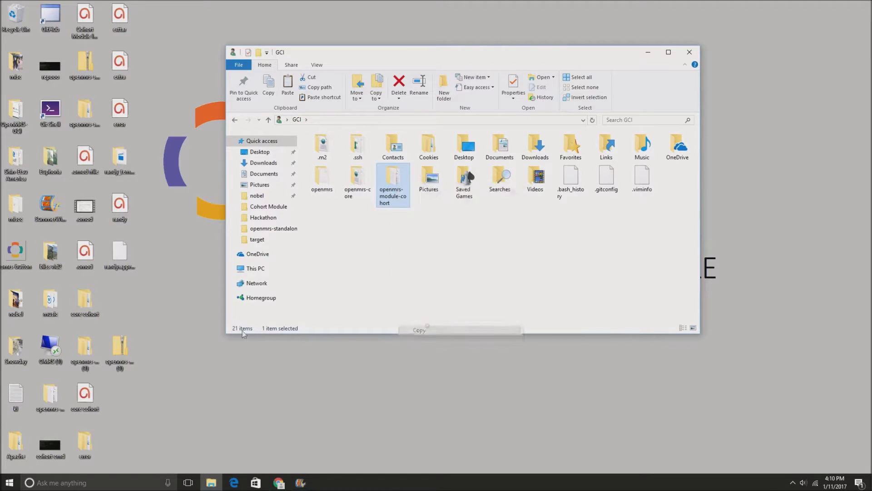
pyautogui.rightClick(195, 293)
pyautogui.click(214, 334)
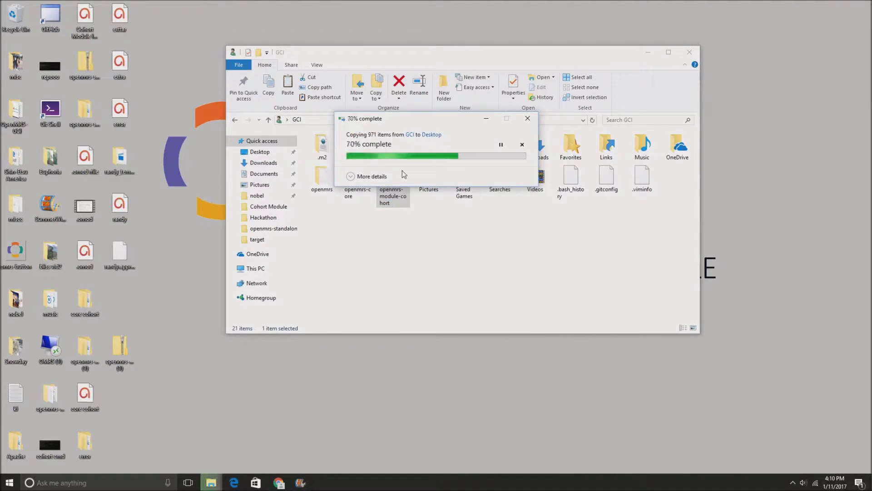
# Step: Open the desktop openmrs-module-cohort folder's omod > target folder with the built module
pyautogui.click(686, 52)
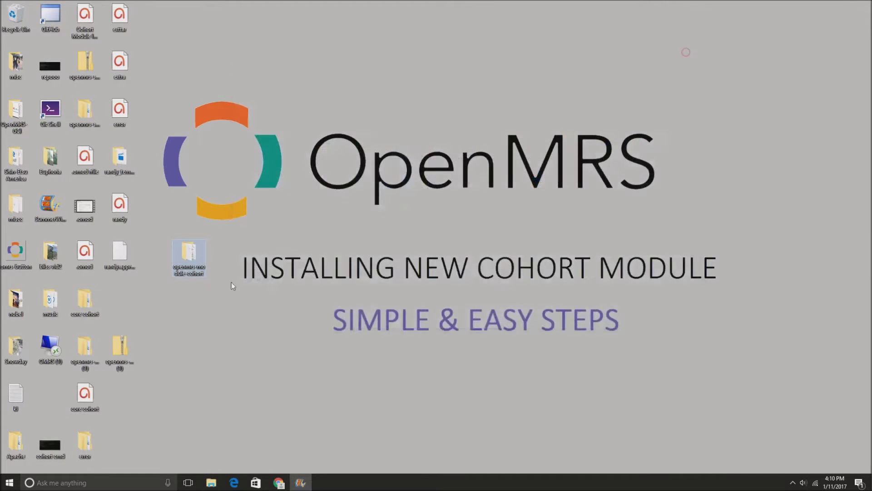
pyautogui.doubleClick(188, 257)
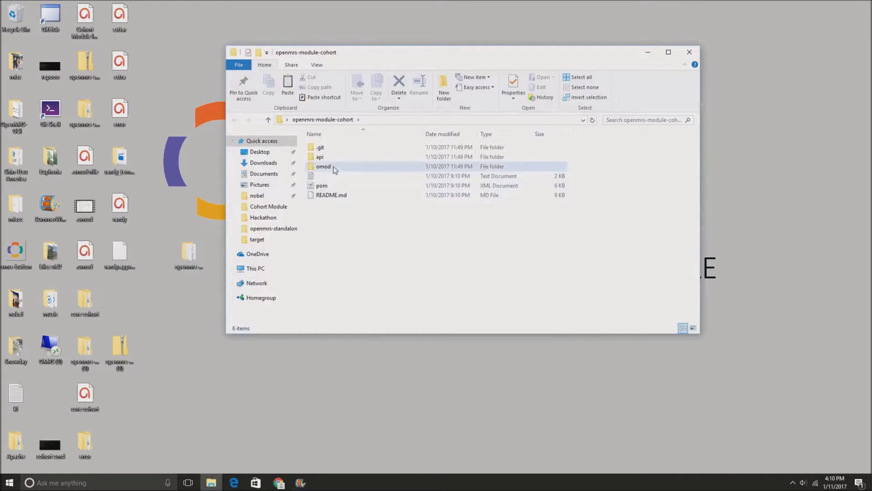
pyautogui.doubleClick(333, 166)
pyautogui.doubleClick(323, 157)
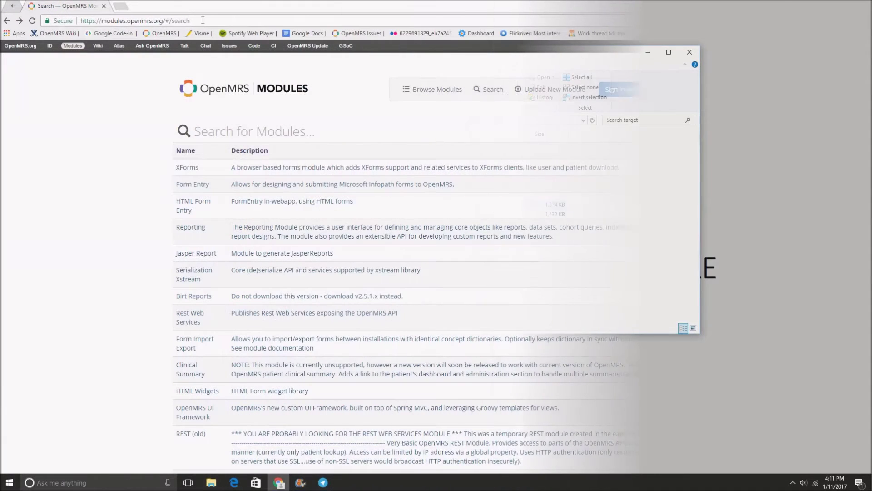
pyautogui.click(203, 20)
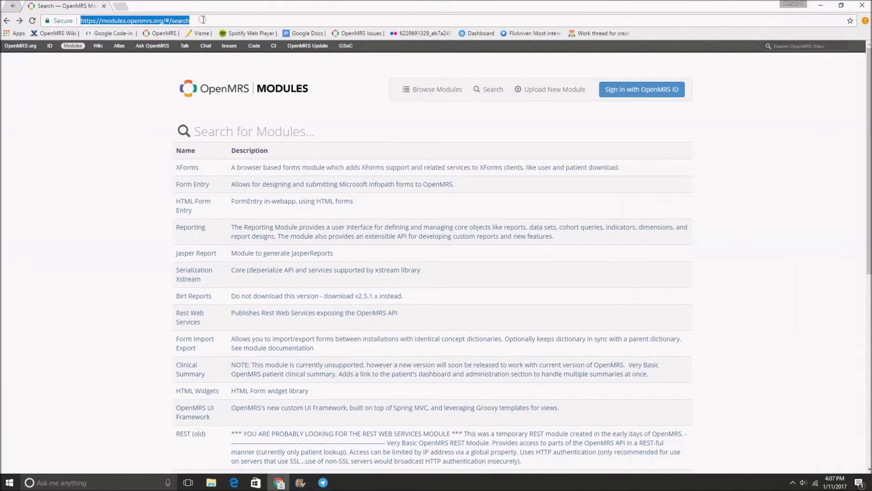
# Step: Download the latest HTML Form Entry and Rest Web Services .omod files from OpenMRS Modules
pyautogui.click(182, 211)
pyautogui.click(571, 173)
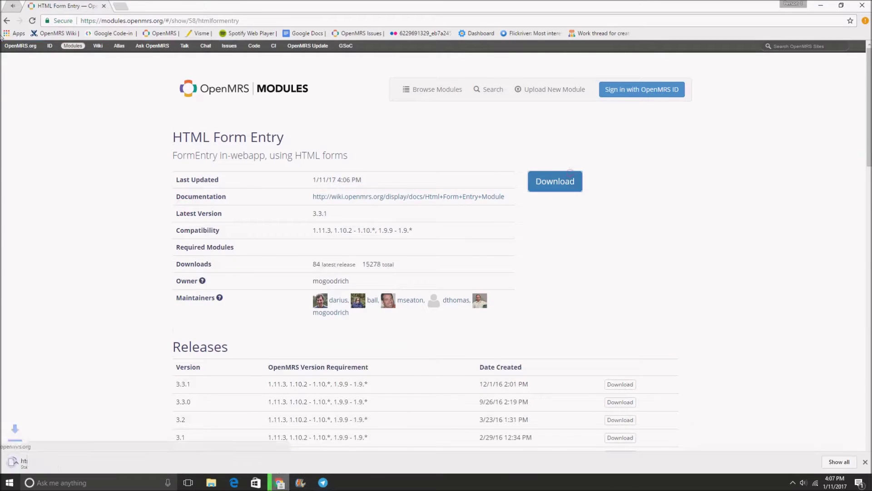
pyautogui.click(6, 21)
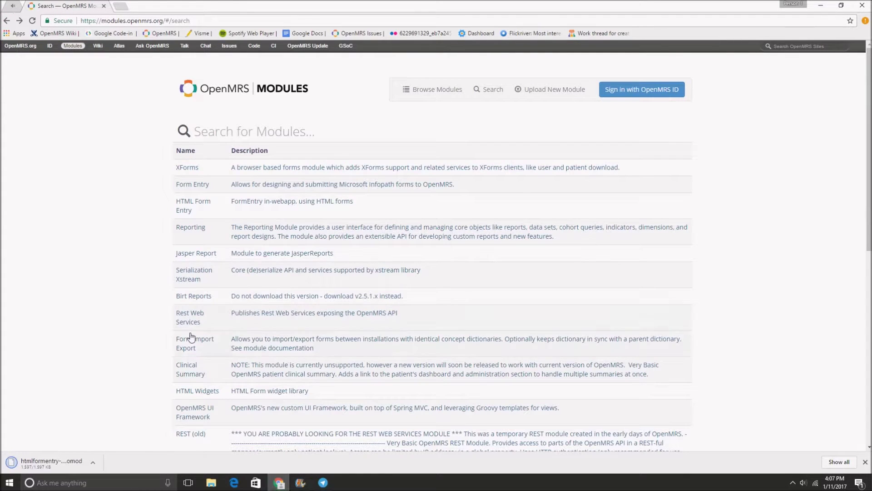
pyautogui.click(194, 317)
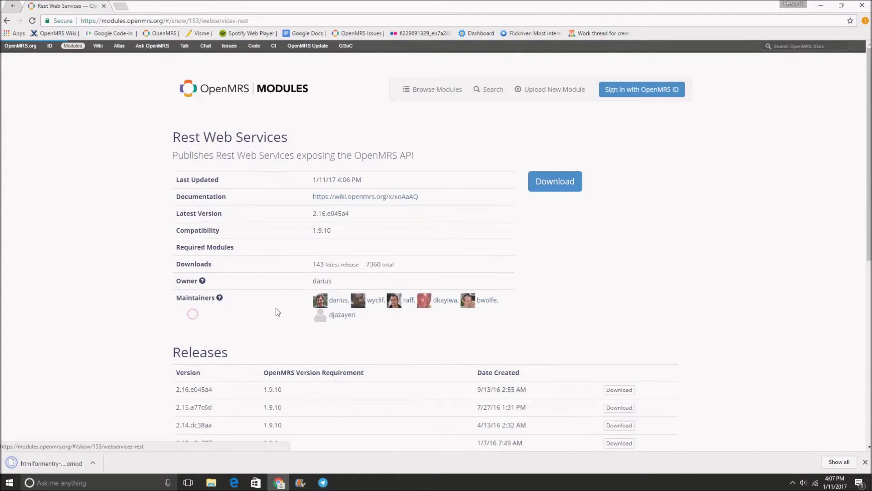
pyautogui.click(573, 171)
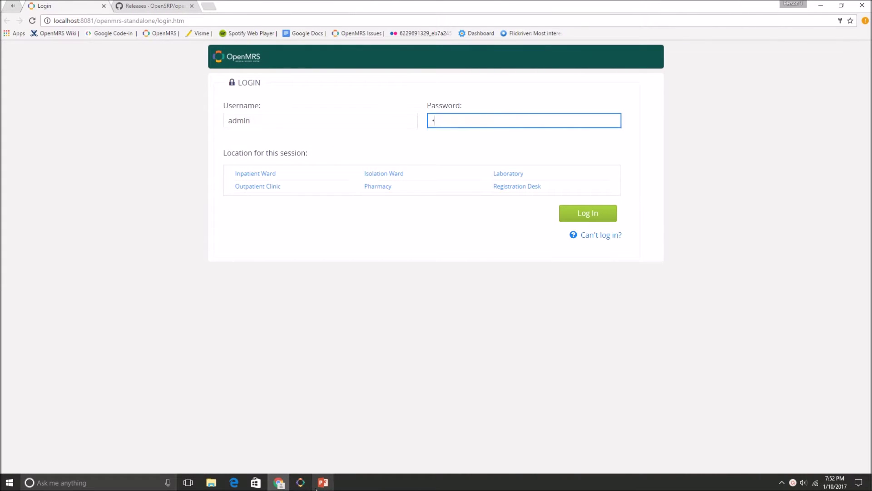
pyautogui.press('Tab')
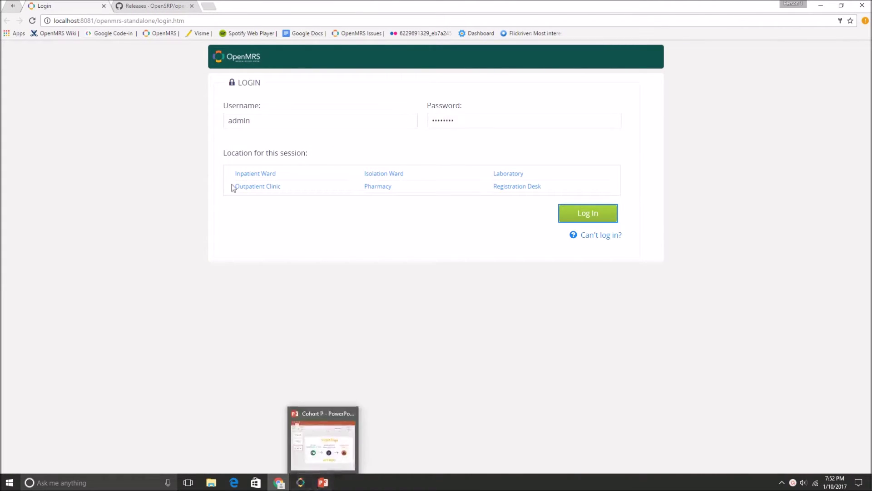
# Step: Log in to OpenMRS as admin with Inpatient Ward as the session location
pyautogui.click(245, 174)
pyautogui.click(585, 215)
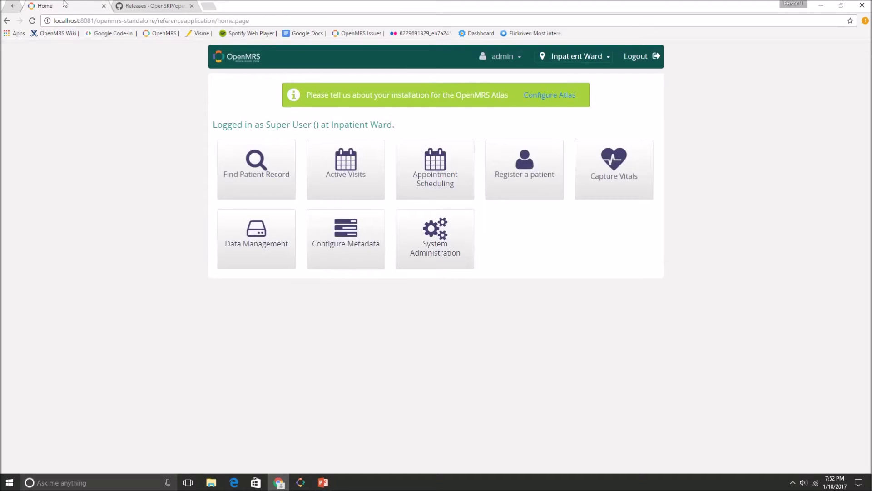
pyautogui.middleClick(122, 5)
# Step: Go through System Administration and Advanced Administration to the Manage Modules page
pyautogui.click(438, 252)
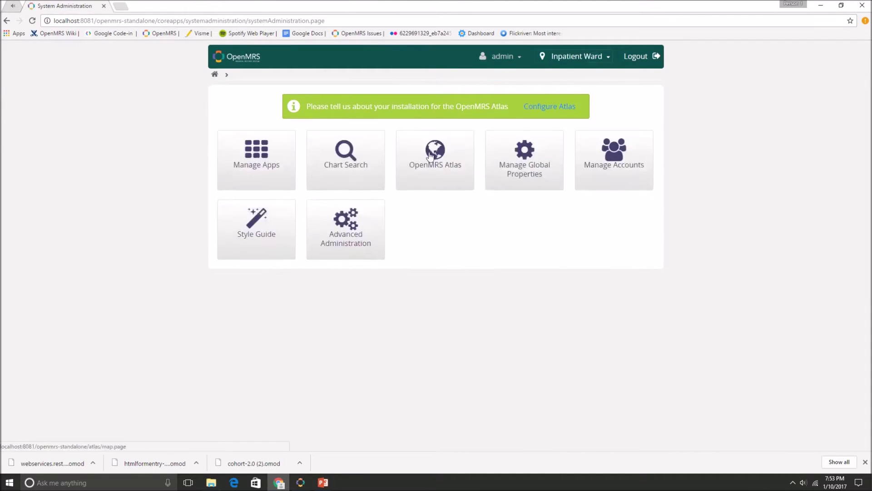
pyautogui.click(336, 223)
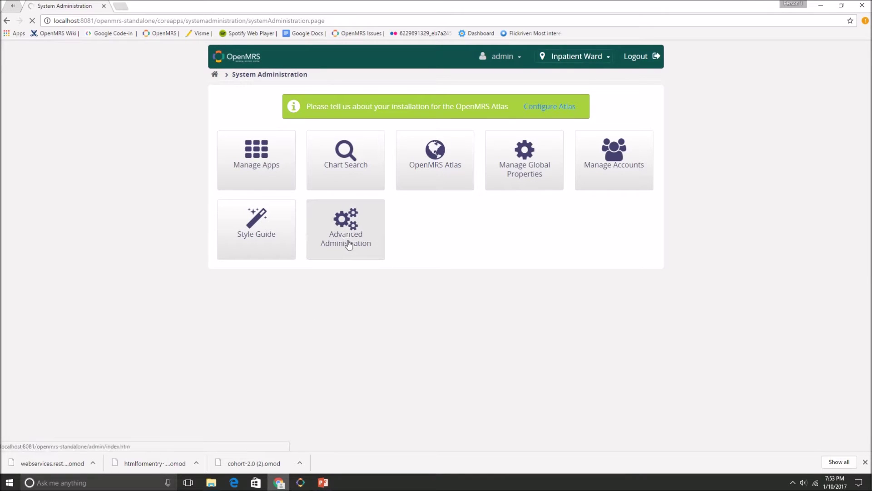
pyautogui.click(347, 243)
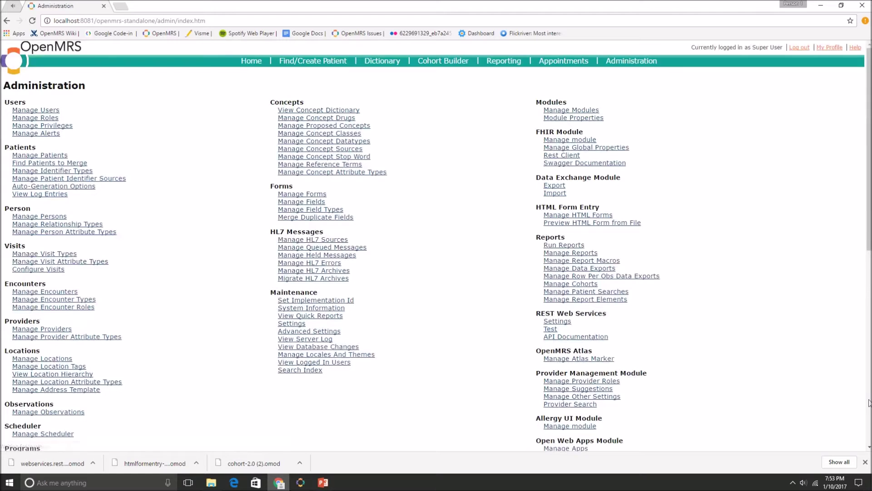
pyautogui.click(864, 462)
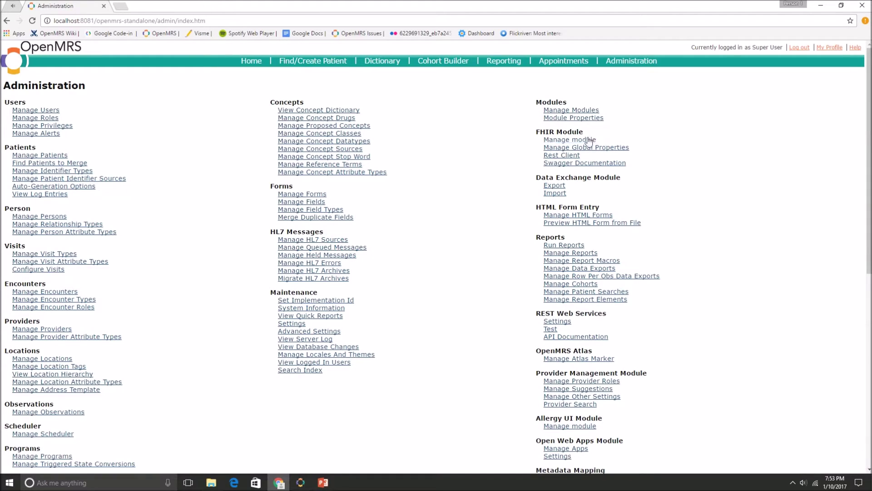
pyautogui.click(593, 110)
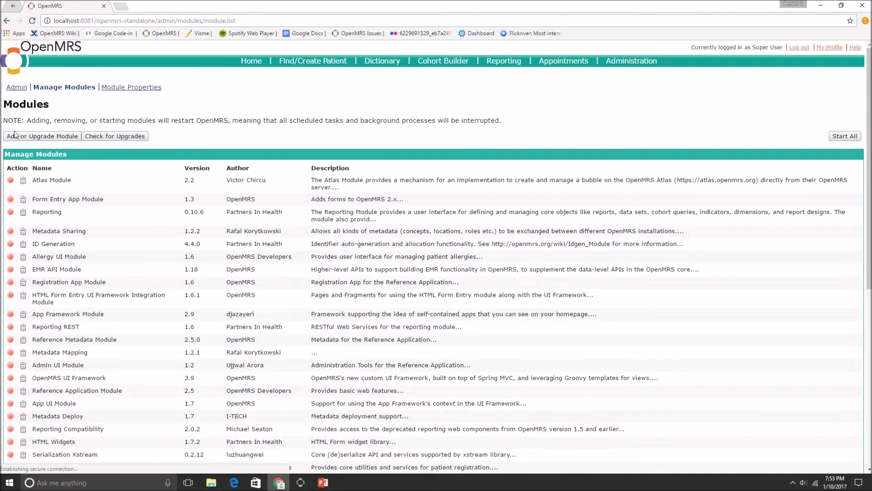
# Step: Upload htmlformentry-3.2-SNAPSHOT (2).omod through Add or Upgrade Module so it loads and starts
pyautogui.click(12, 138)
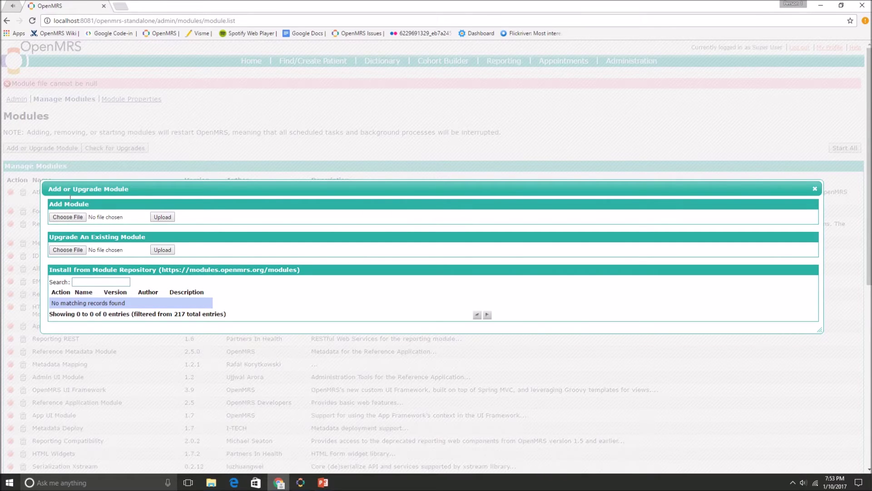
pyautogui.click(63, 217)
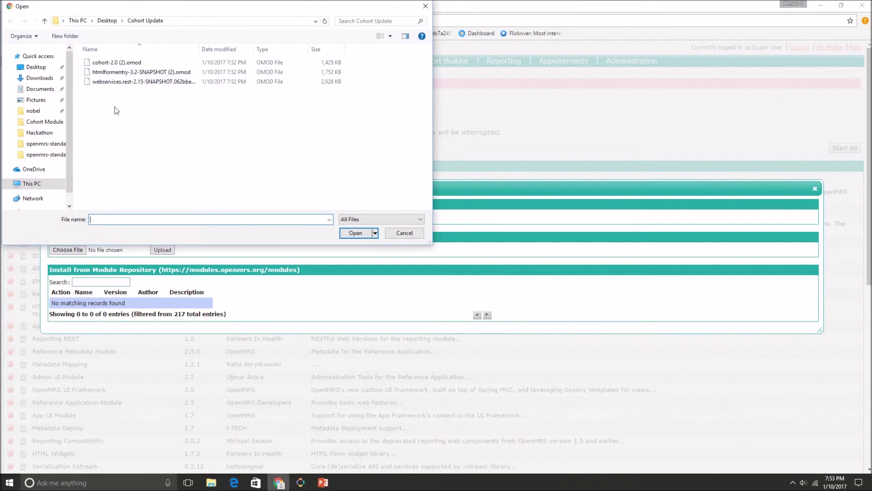
pyautogui.click(129, 73)
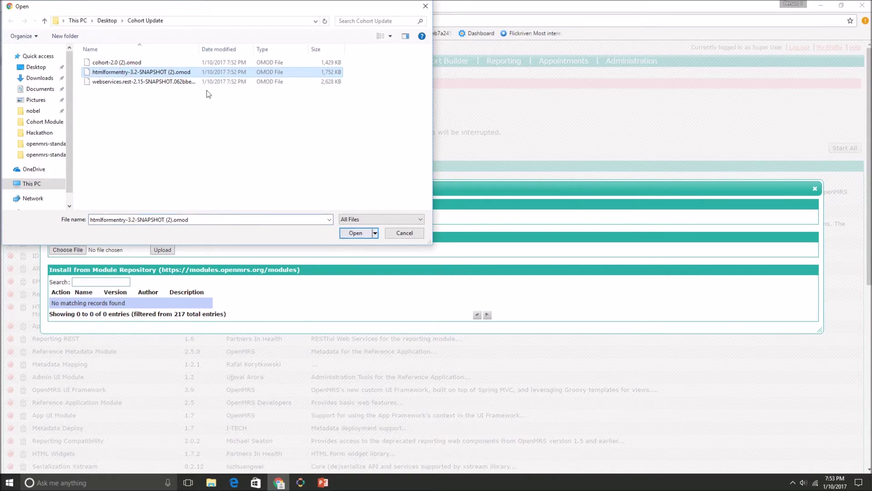
pyautogui.click(355, 232)
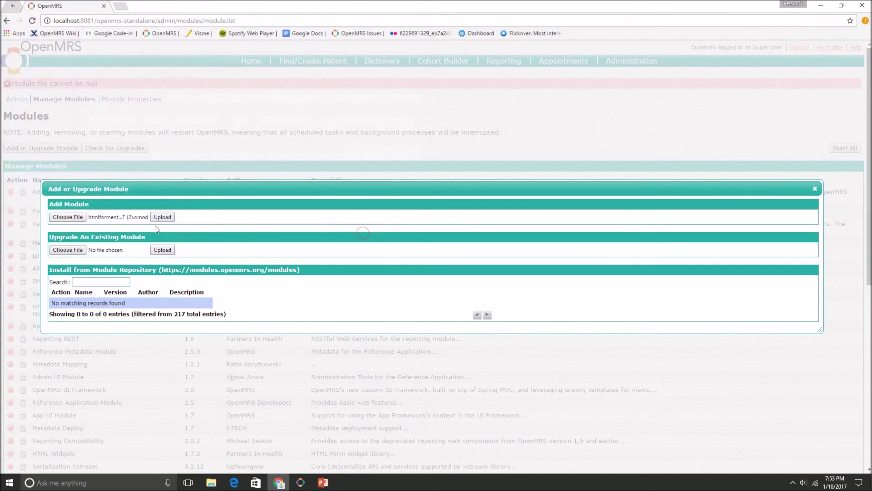
pyautogui.click(155, 216)
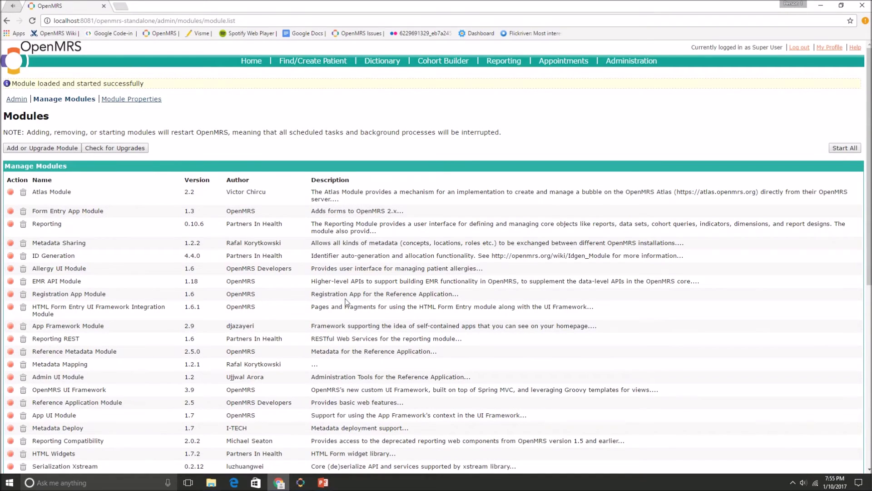
pyautogui.click(44, 148)
# Step: Choose cohort-2.0 (2).omod as the new module file and upload it
pyautogui.click(73, 217)
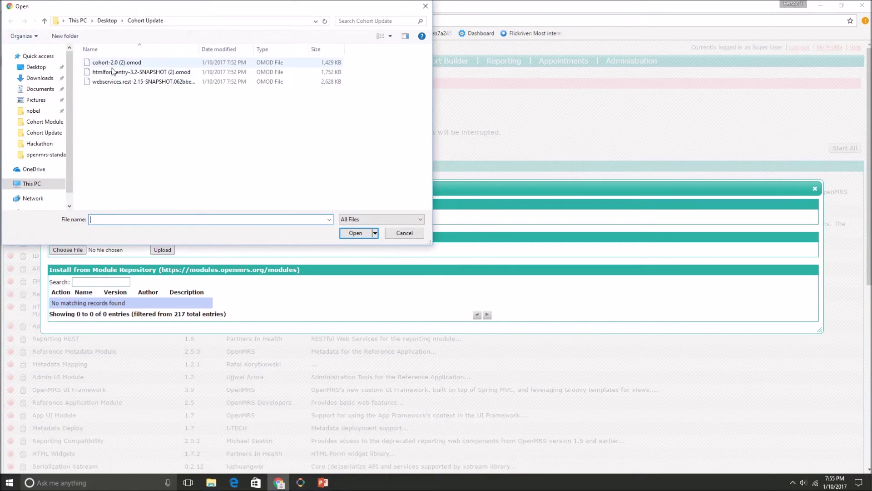
pyautogui.click(114, 64)
pyautogui.doubleClick(114, 63)
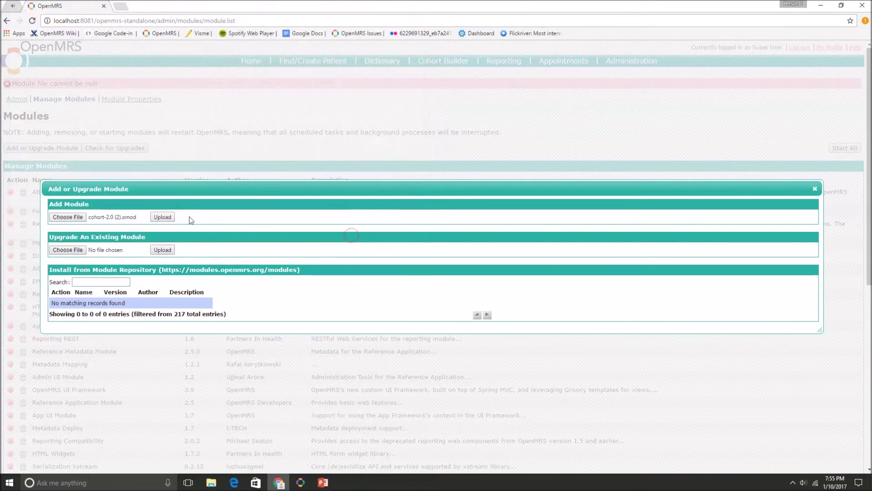
pyautogui.click(162, 217)
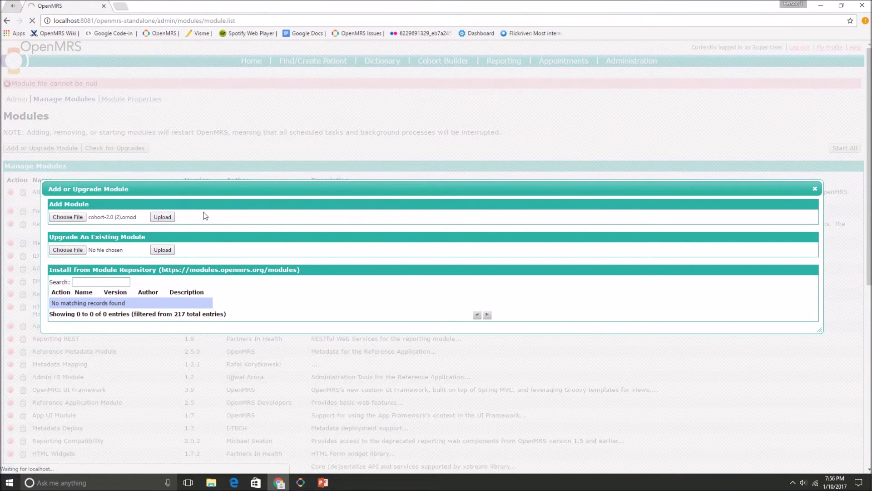